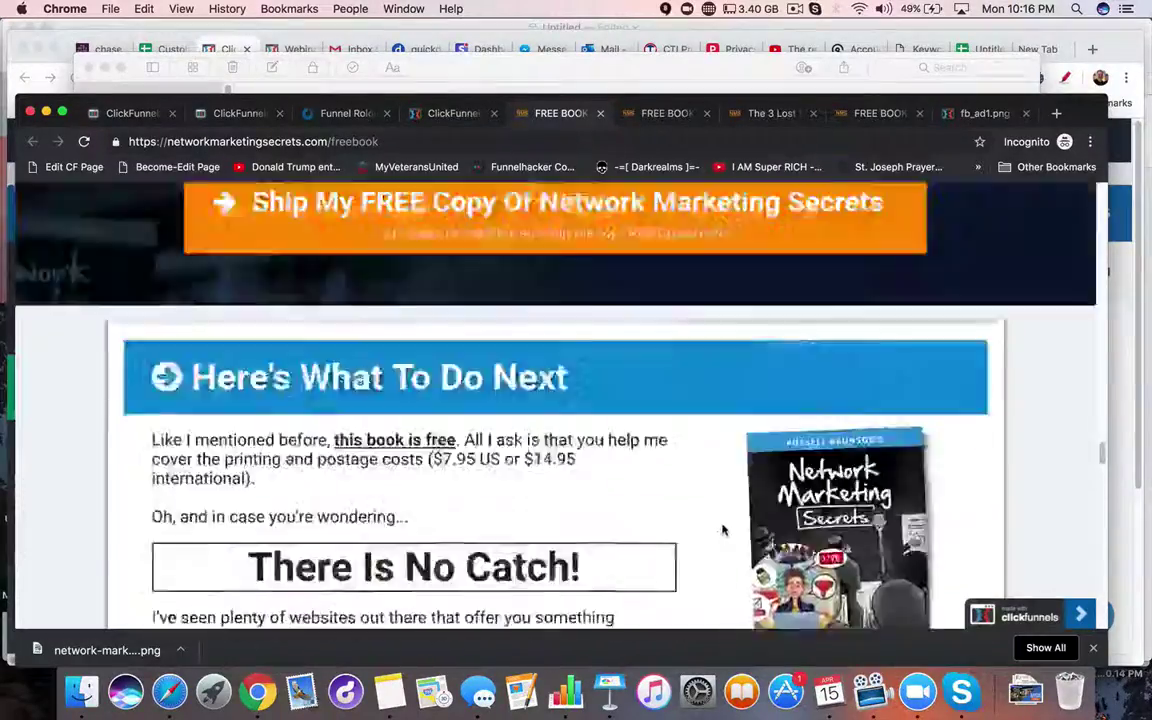
Scroll through the networkmarketingsecrets.com/freebook page, reviewing its three-funnel overview and bulleted book secrets.
scroll(724, 529, up, 10)
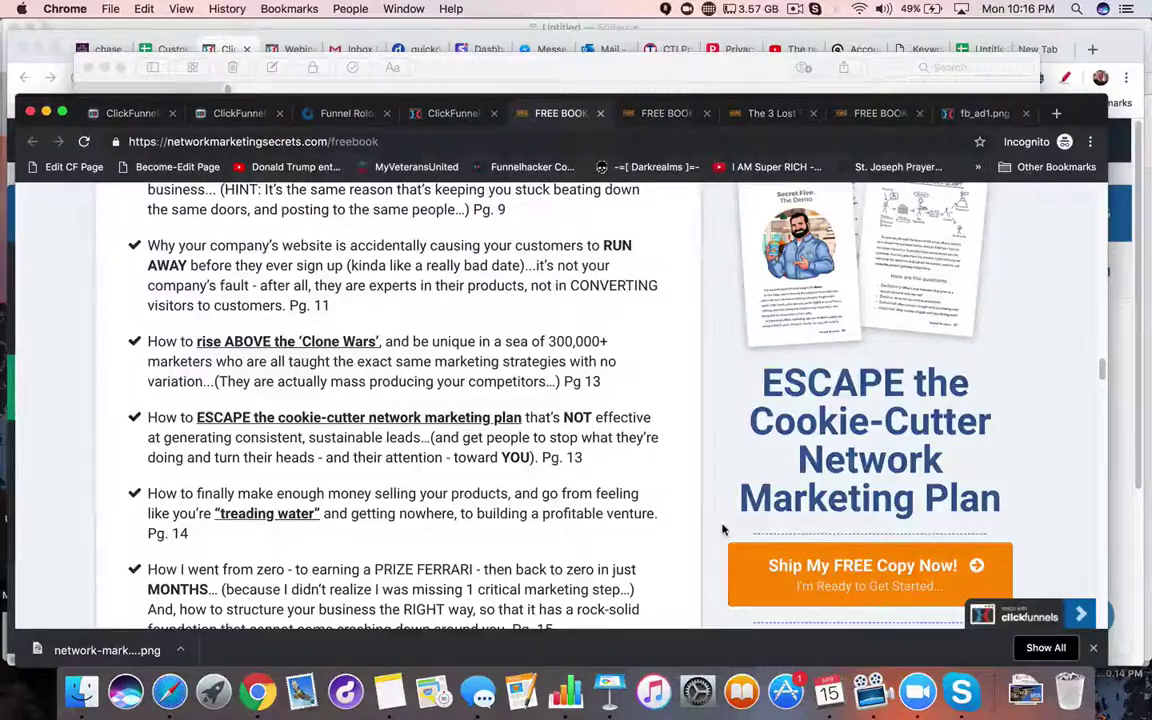
scroll(724, 529, up, 8)
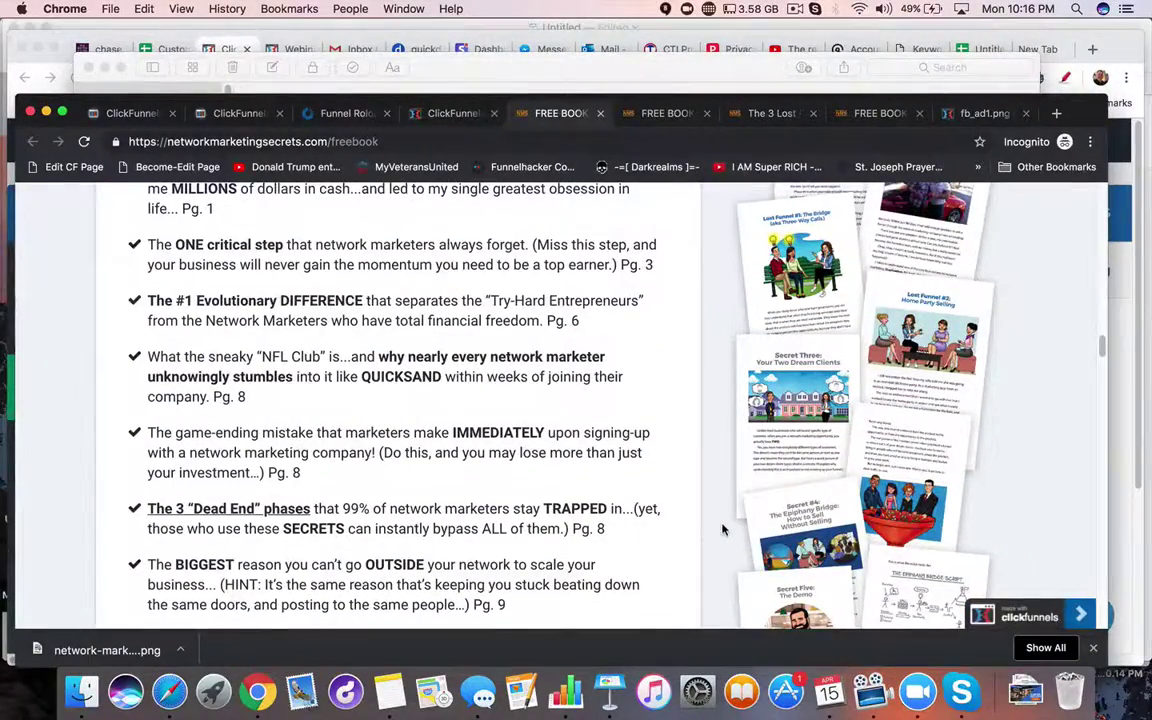
scroll(724, 529, up, 10)
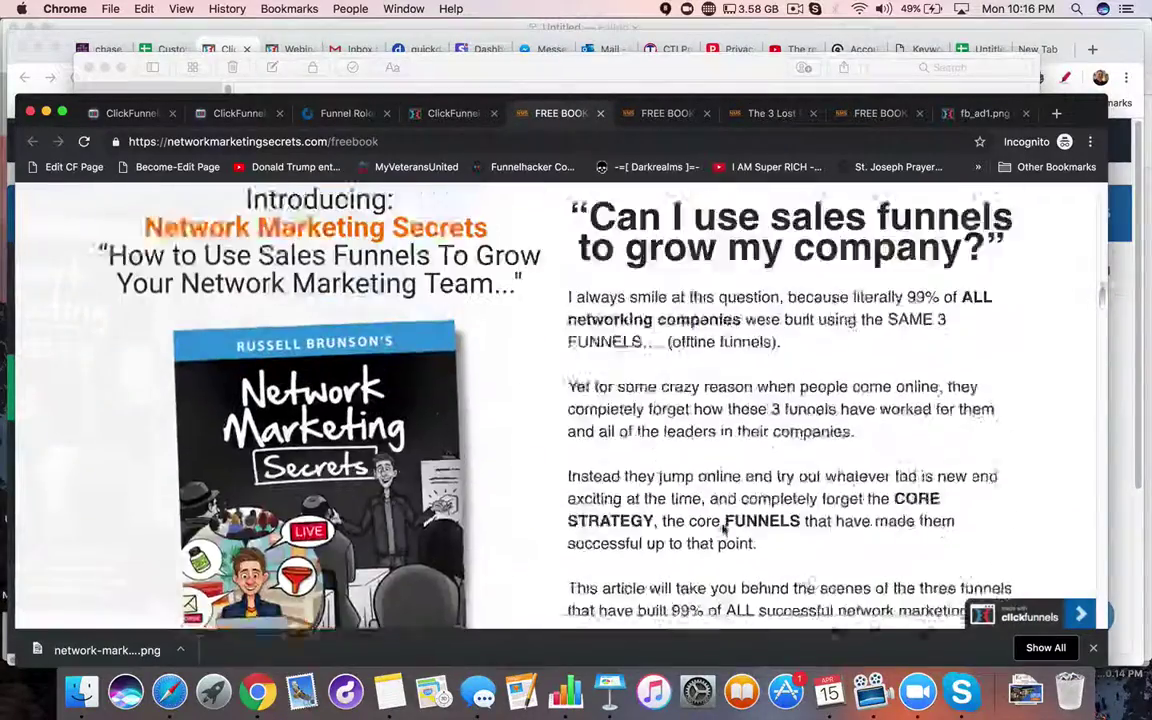
scroll(724, 529, down, 8)
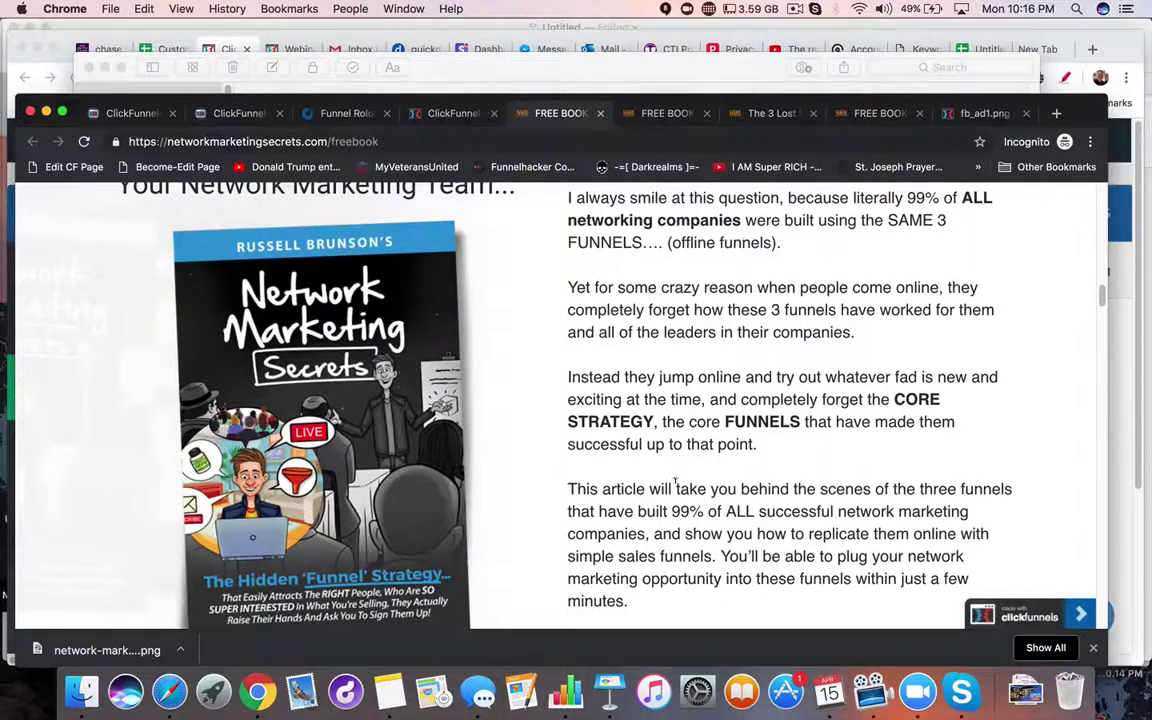
scroll(676, 484, up, 1)
scroll(676, 481, down, 5)
scroll(676, 481, up, 3)
scroll(676, 481, down, 1)
scroll(677, 480, up, 1)
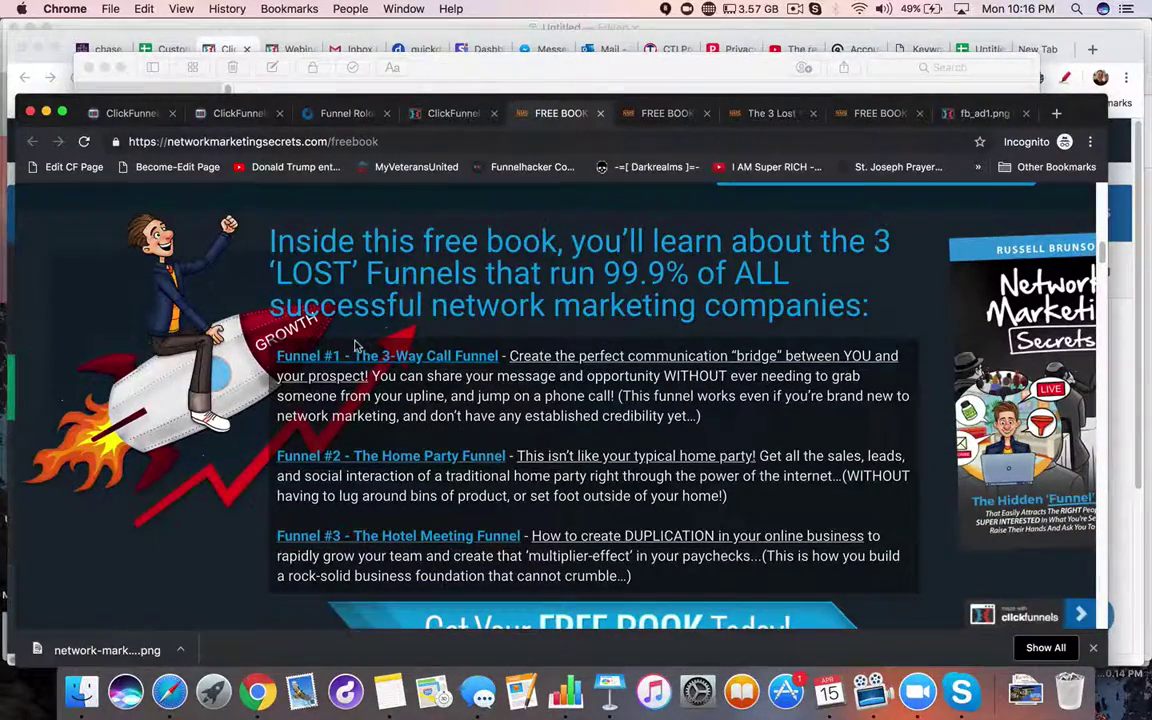
scroll(354, 345, down, 10)
scroll(354, 345, down, 7)
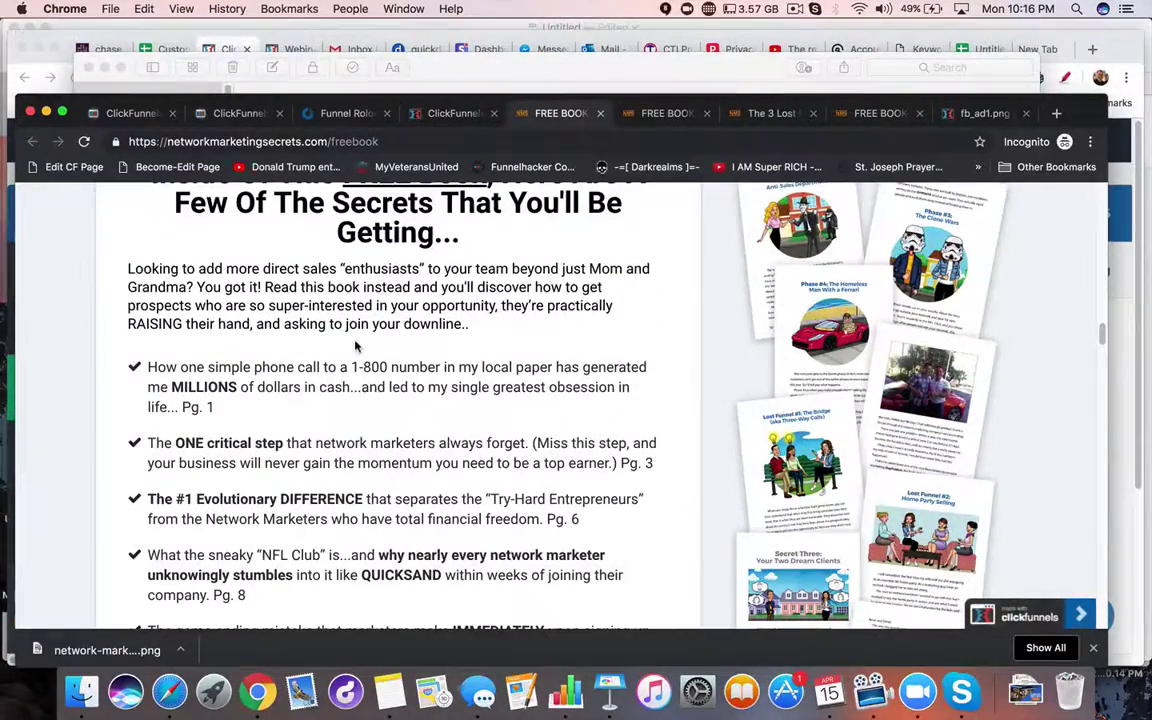
scroll(354, 345, down, 5)
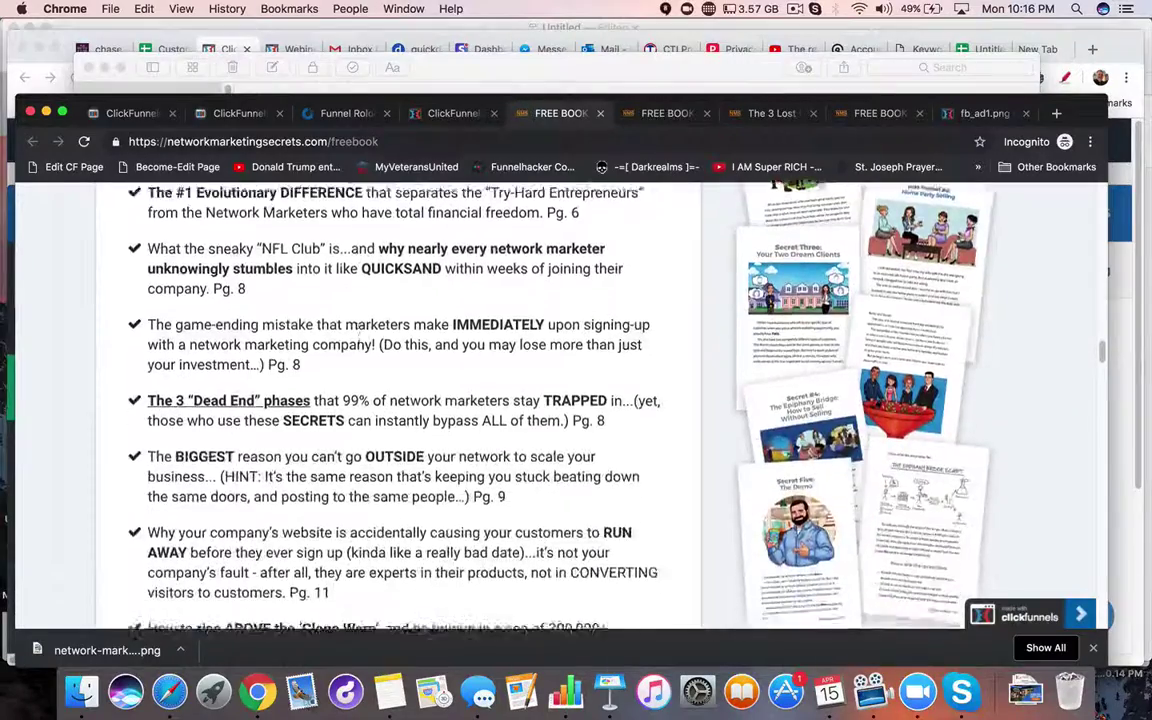
scroll(354, 345, down, 5)
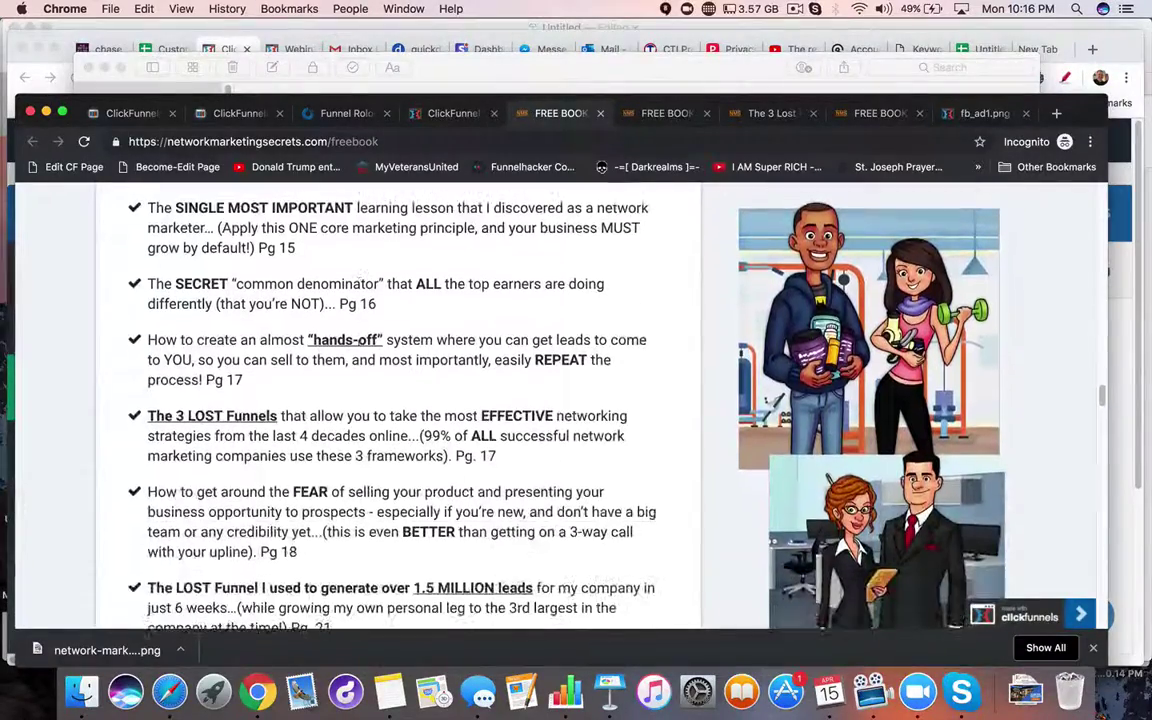
scroll(355, 345, down, 2)
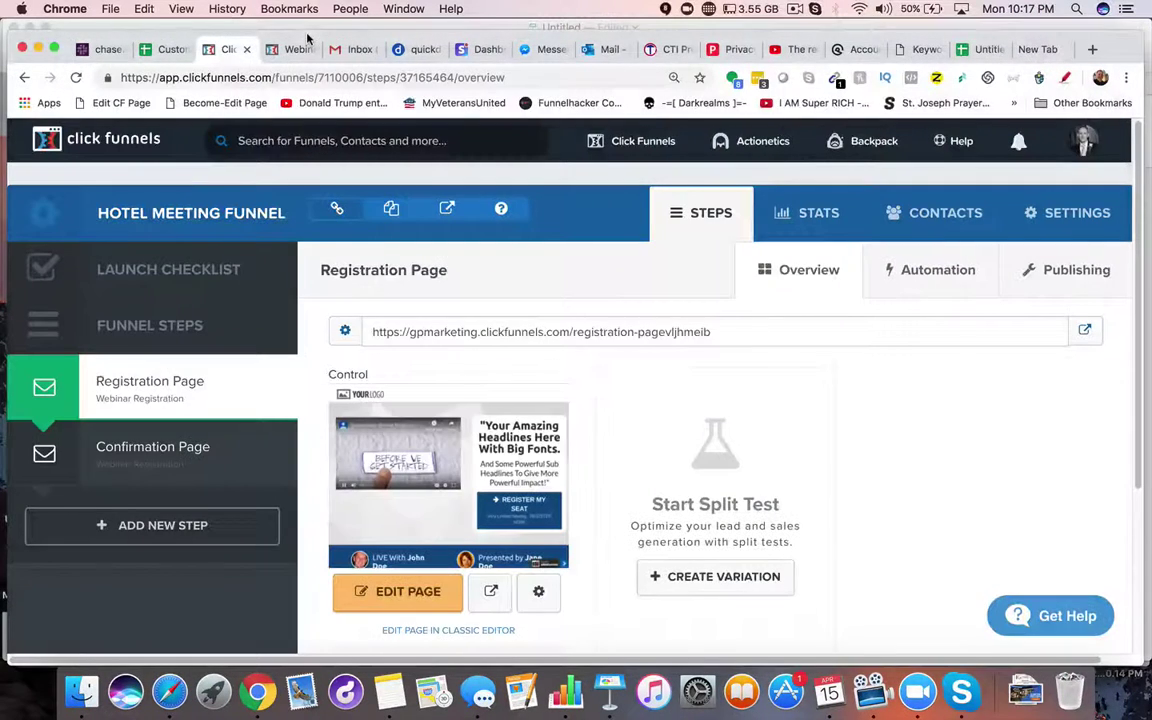
Switch to the Hotel Meeting Funnel window and go to Click Funnels > Funnels.
click(280, 37)
mouse_move(660, 145)
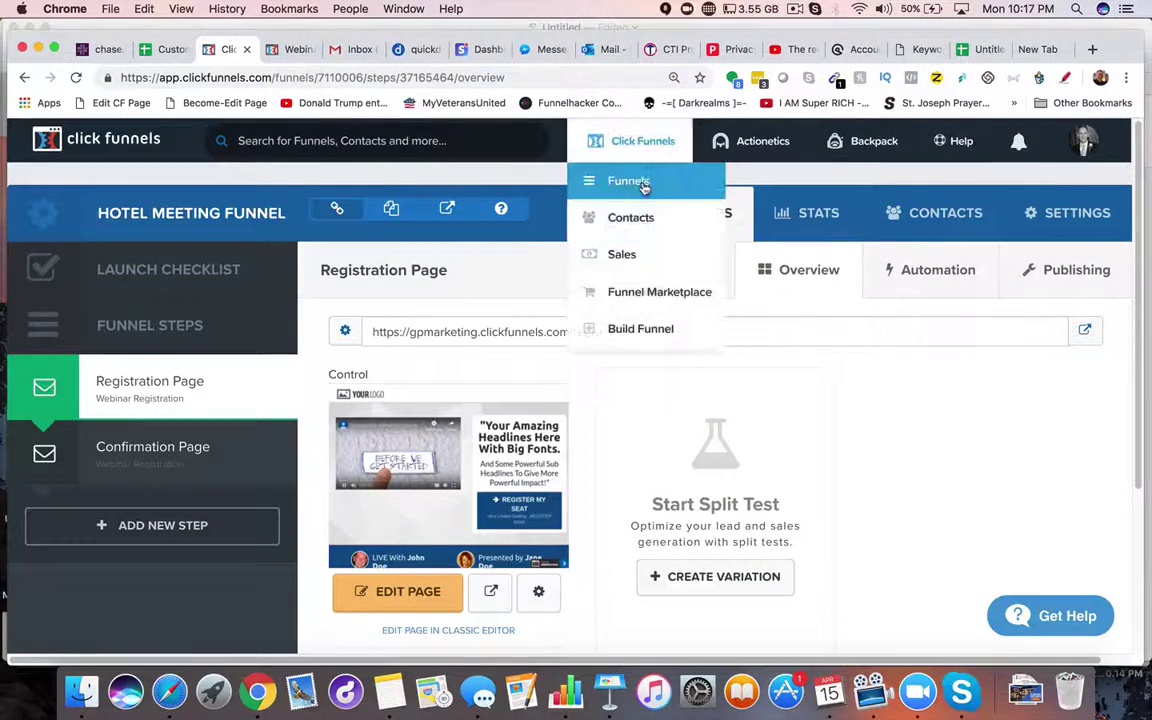
click(643, 181)
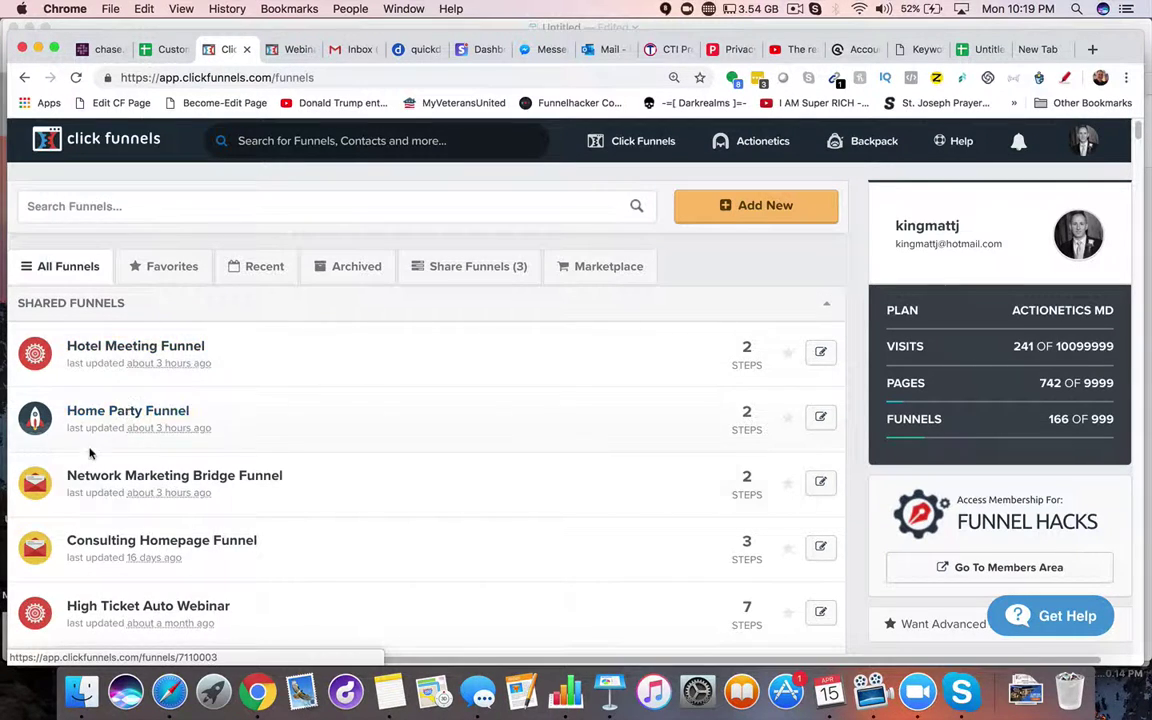
Open the Network Marketing Bridge Funnel from the All Funnels list.
scroll(90, 450, down, 2)
scroll(90, 452, up, 2)
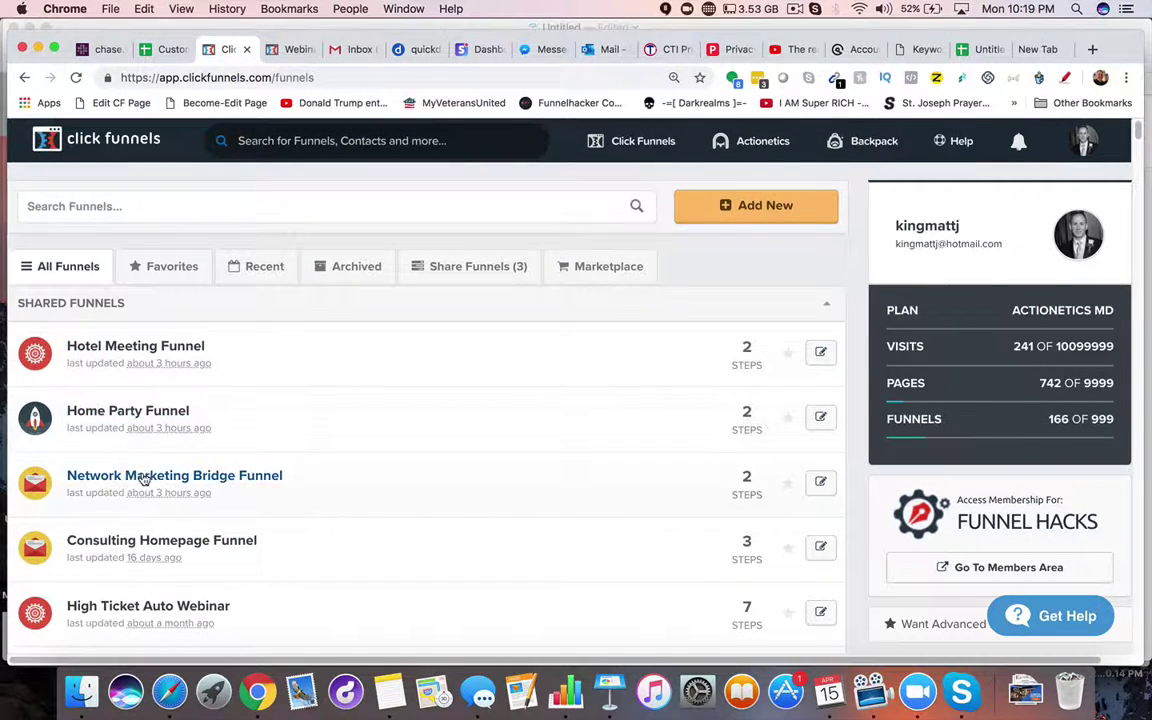
click(190, 475)
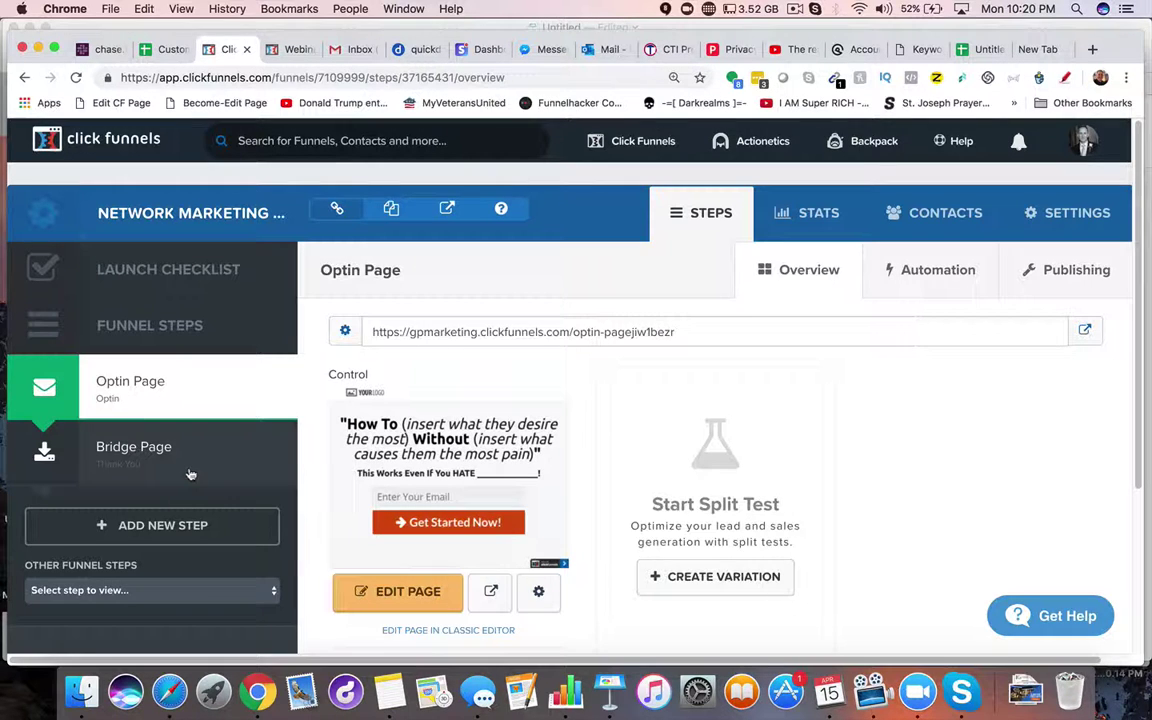
Scroll back through the FREE BOOK - Network Marketing Secrets page, then return to Keynote.
click(404, 9)
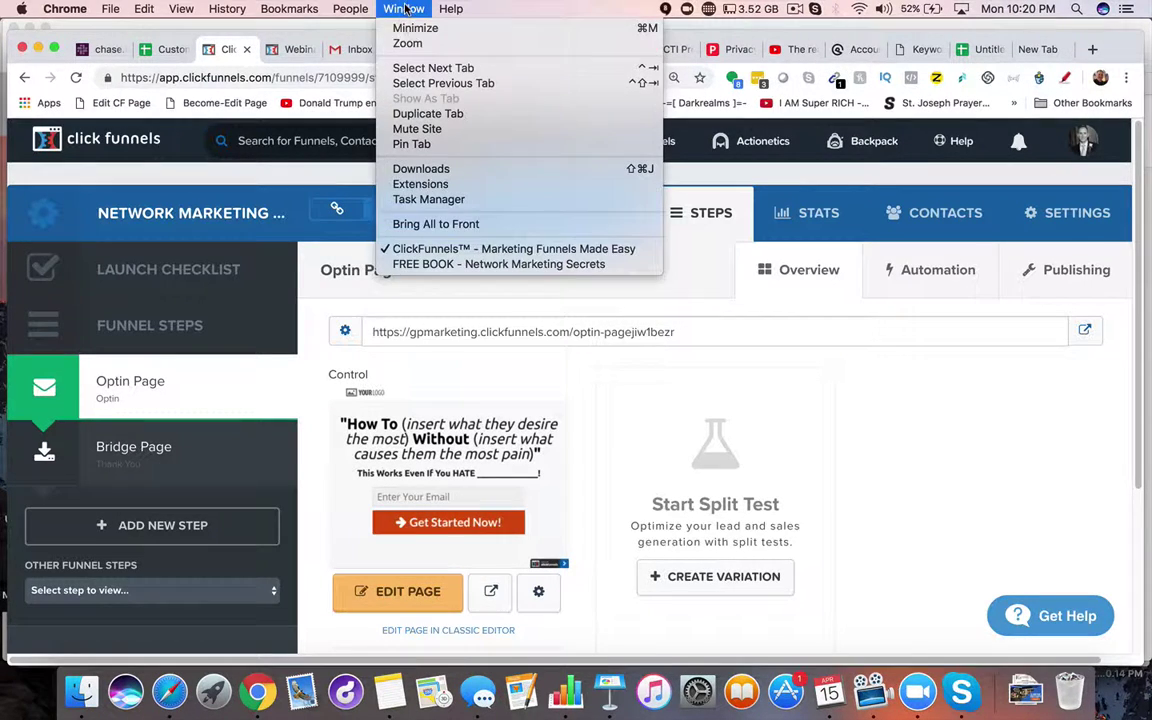
click(440, 264)
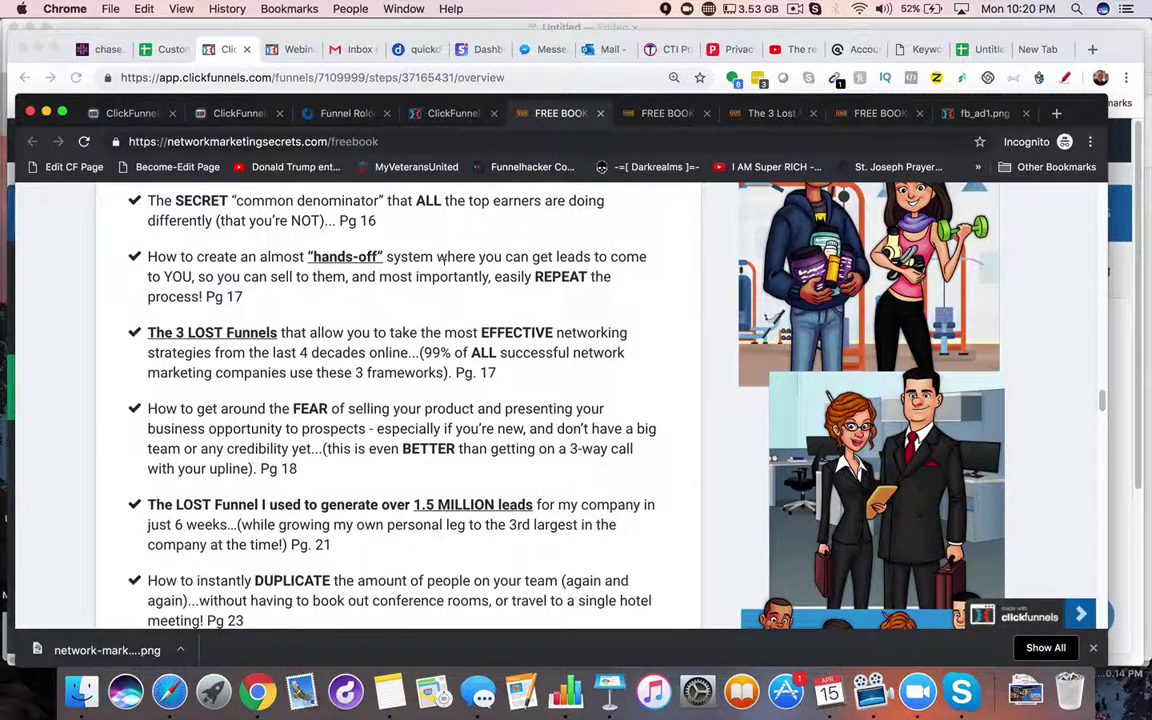
scroll(440, 258, up, 10)
scroll(207, 332, up, 10)
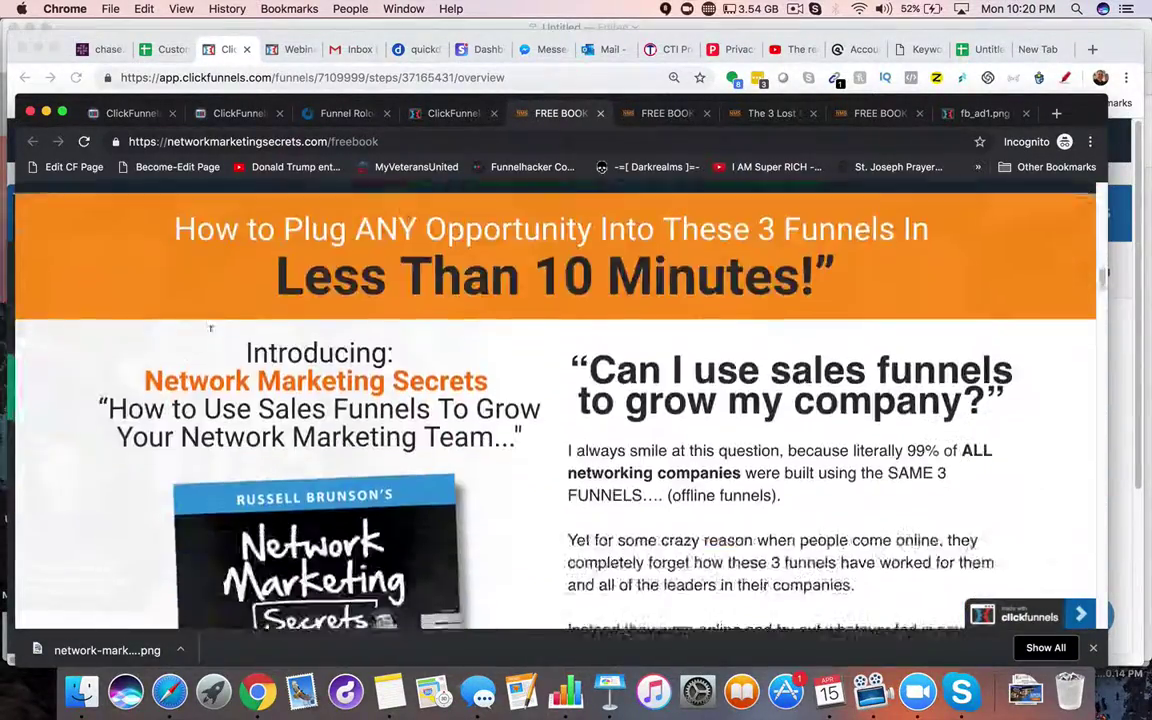
scroll(207, 332, up, 3)
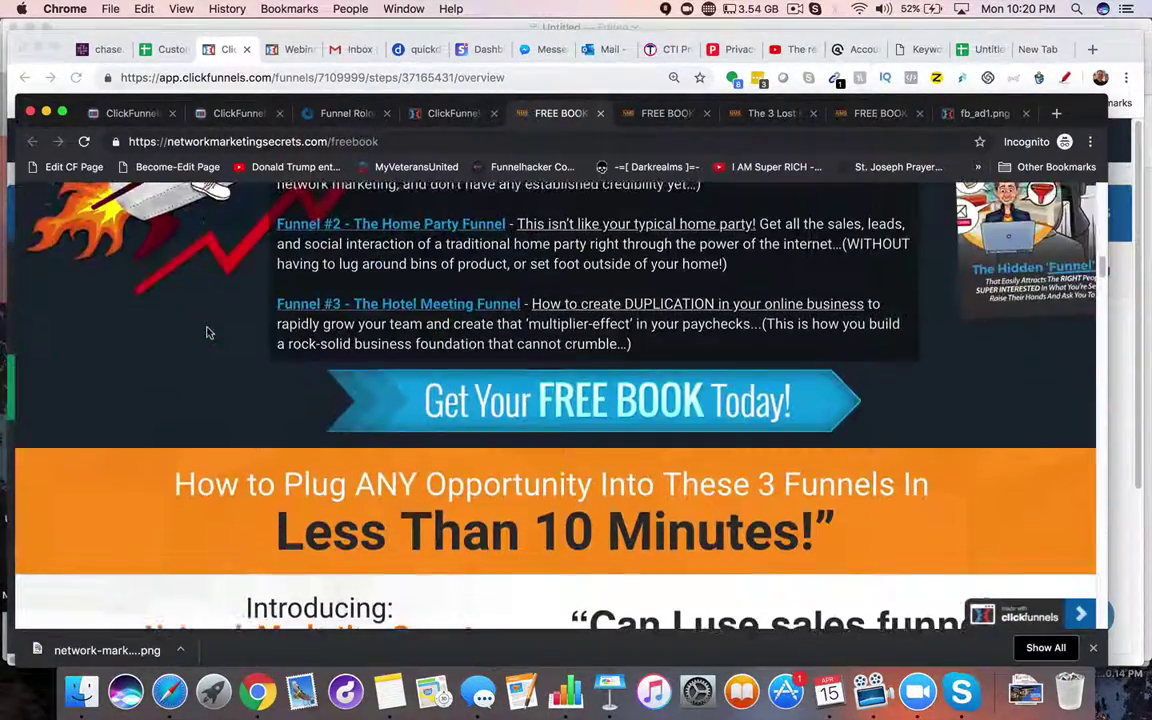
click(129, 29)
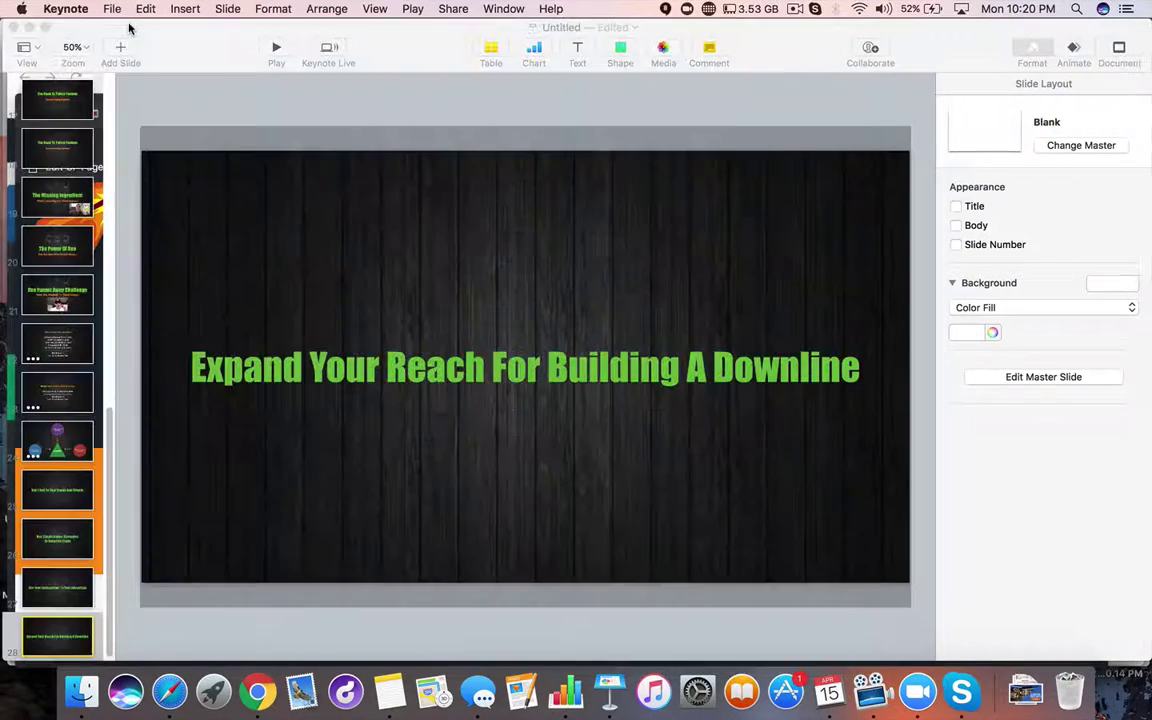
Return Chrome to the ClickFunnels window showing the Network Marketing Bridge Funnel's Optin Page.
click(256, 697)
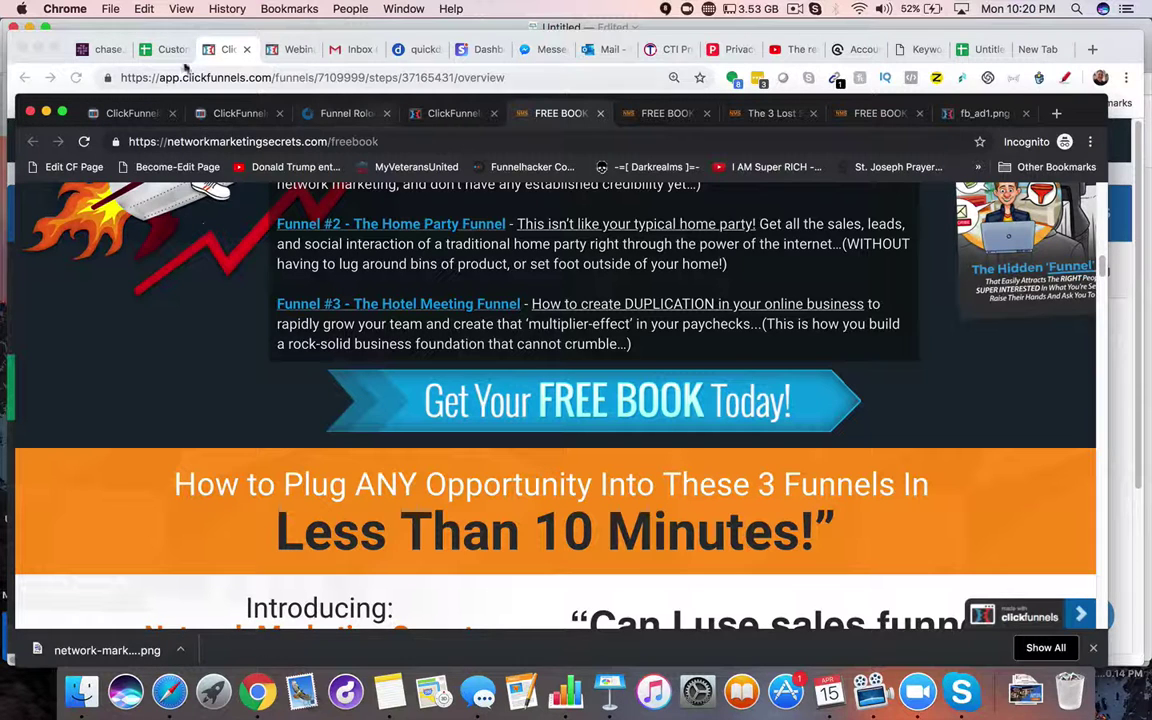
click(401, 9)
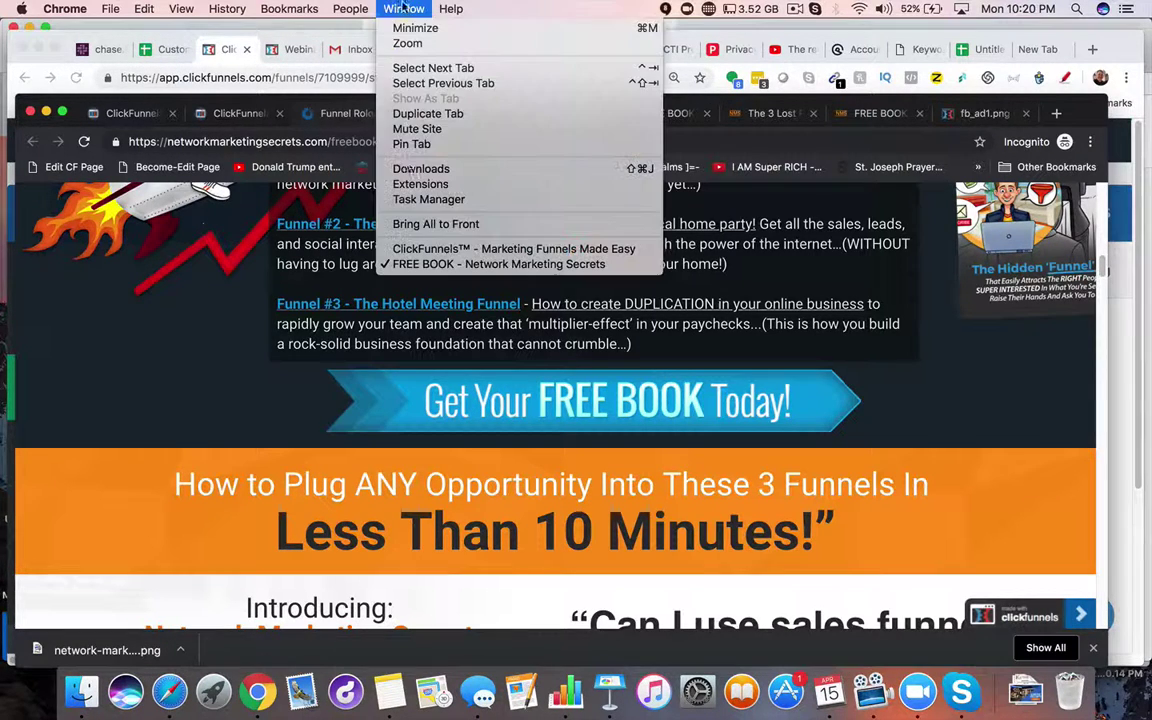
click(430, 248)
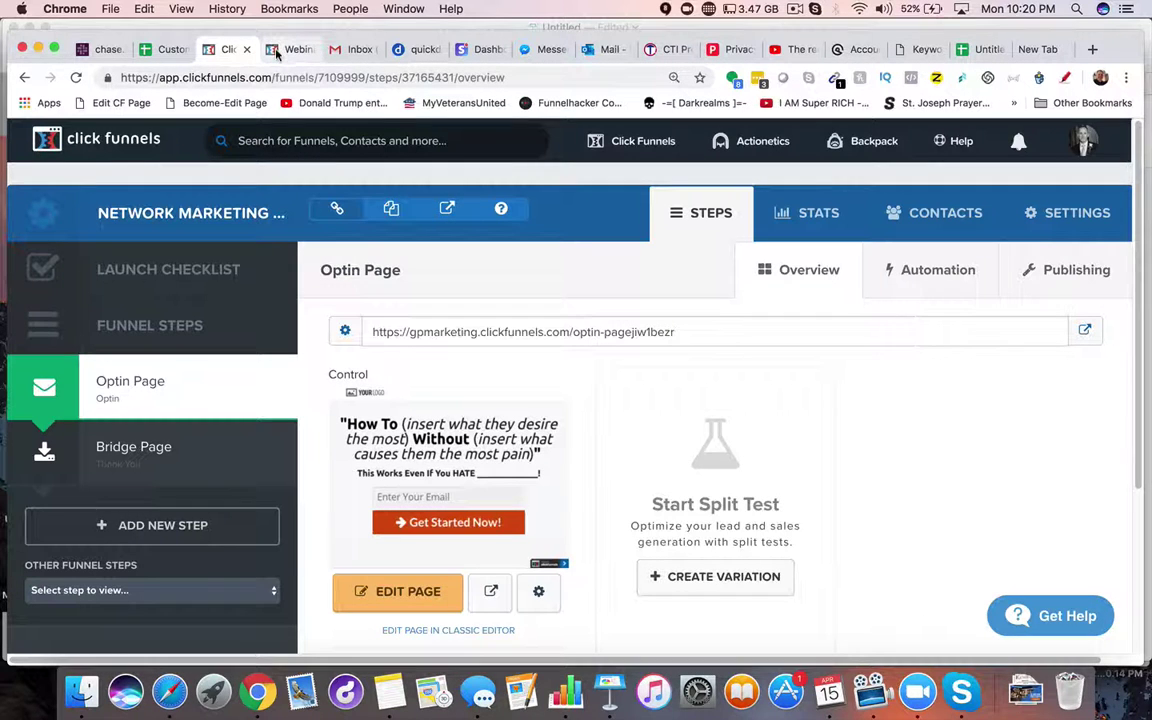
Go back to the funnels list and open the Home Party Funnel's Home Party Registration page.
click(24, 77)
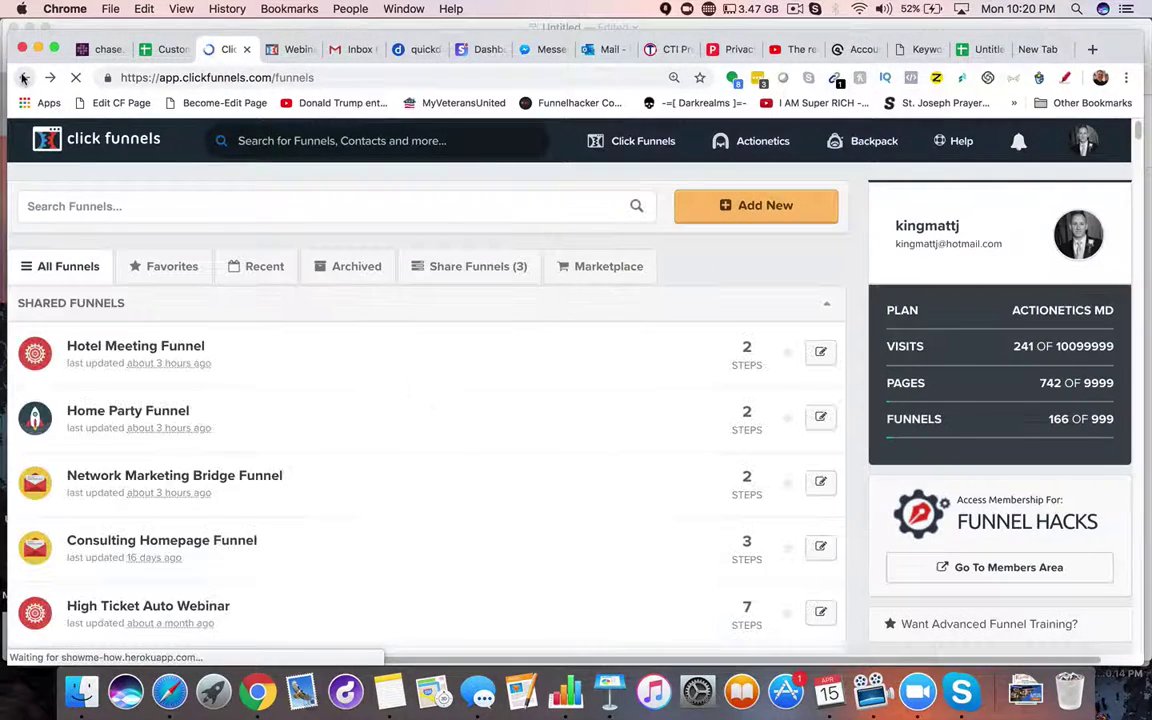
click(137, 418)
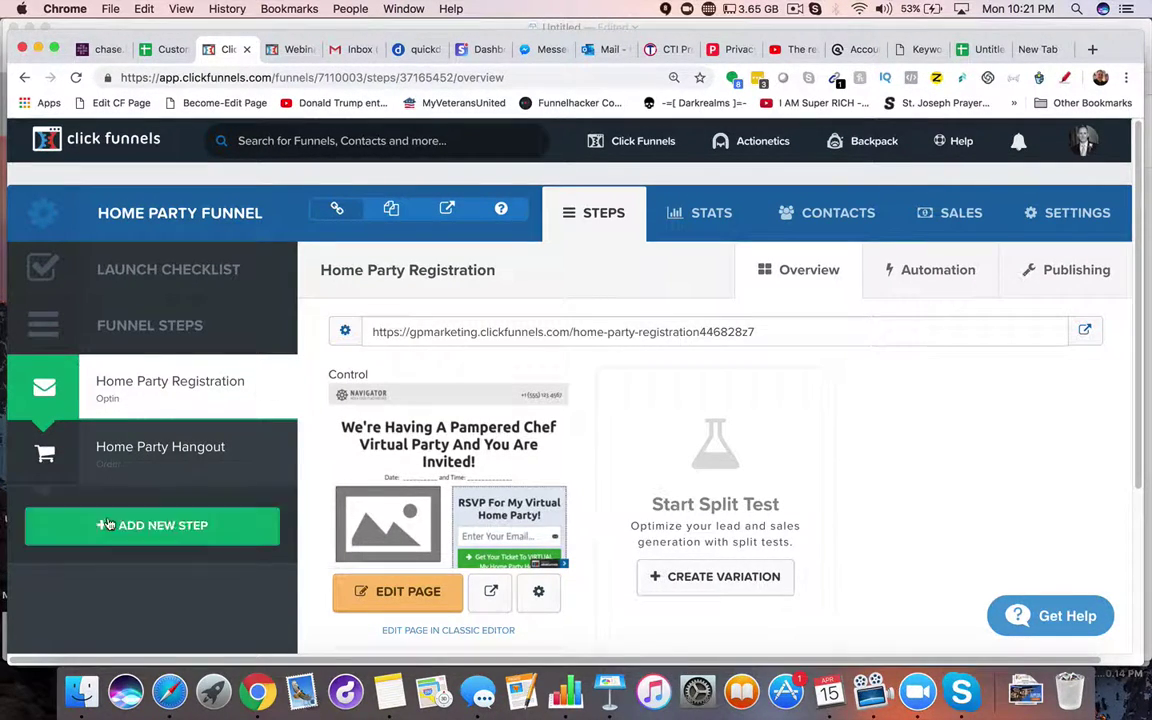
scroll(157, 515, down, 1)
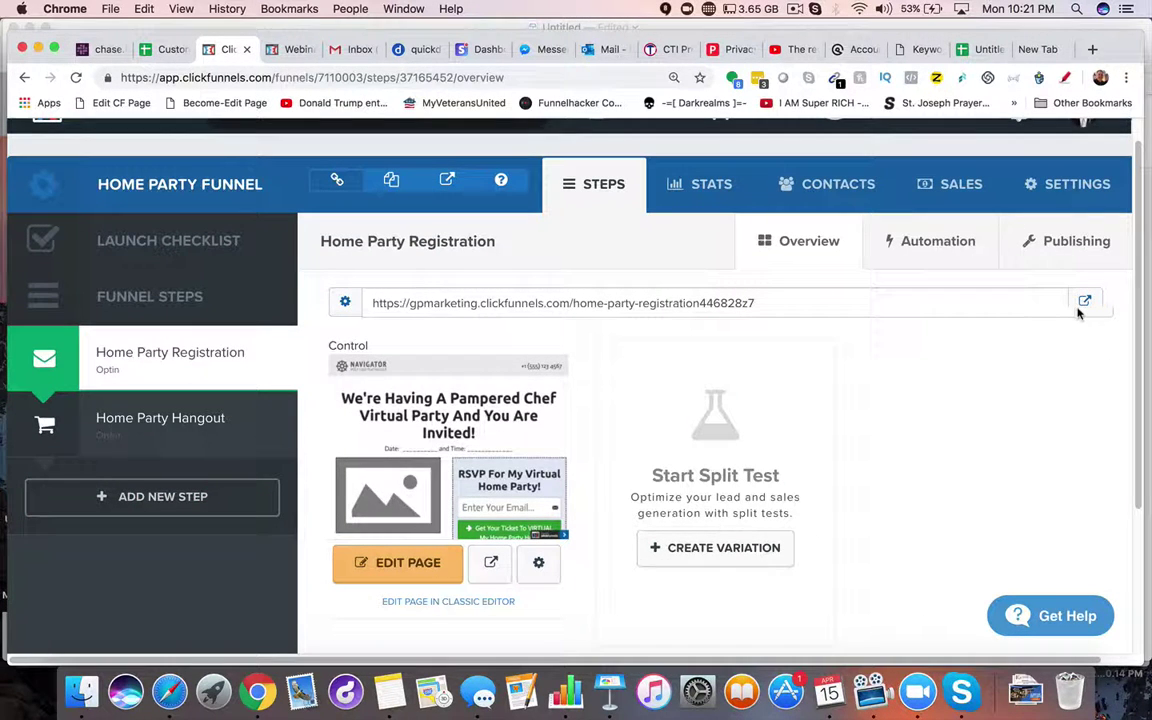
click(1083, 302)
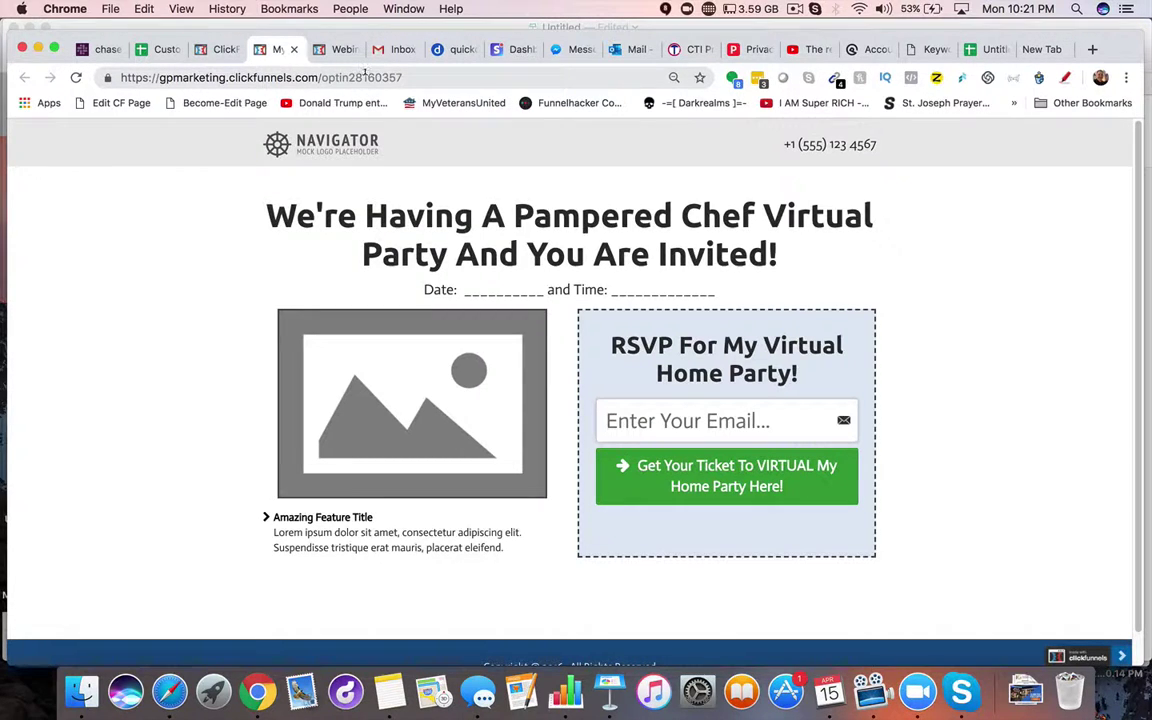
click(291, 49)
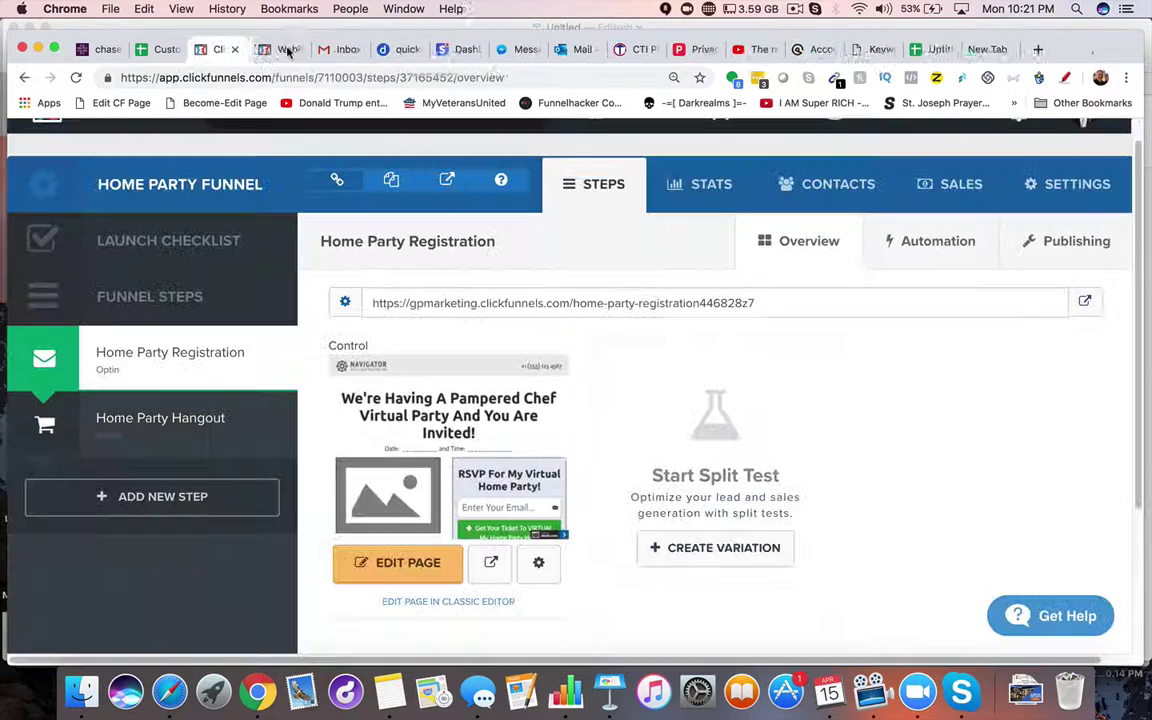
Go back from the Home Party Funnel to the All Funnels dashboard.
click(22, 79)
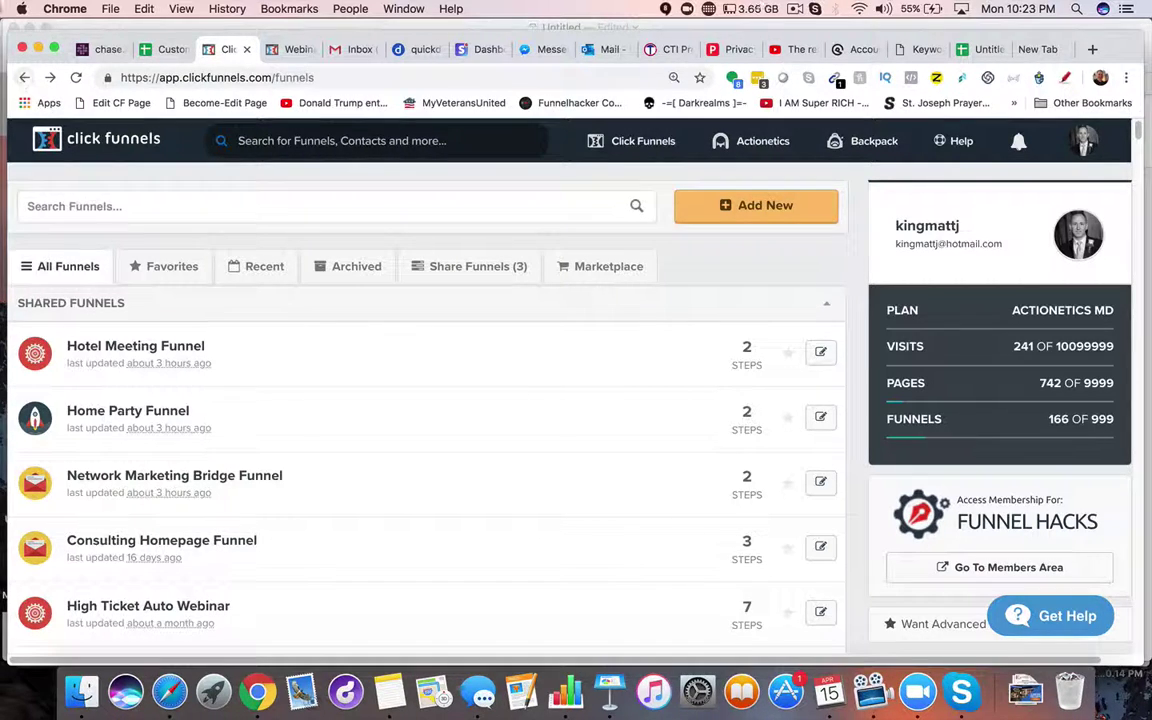
Open the Hotel Meeting Funnel from the Shared Funnels list.
click(127, 346)
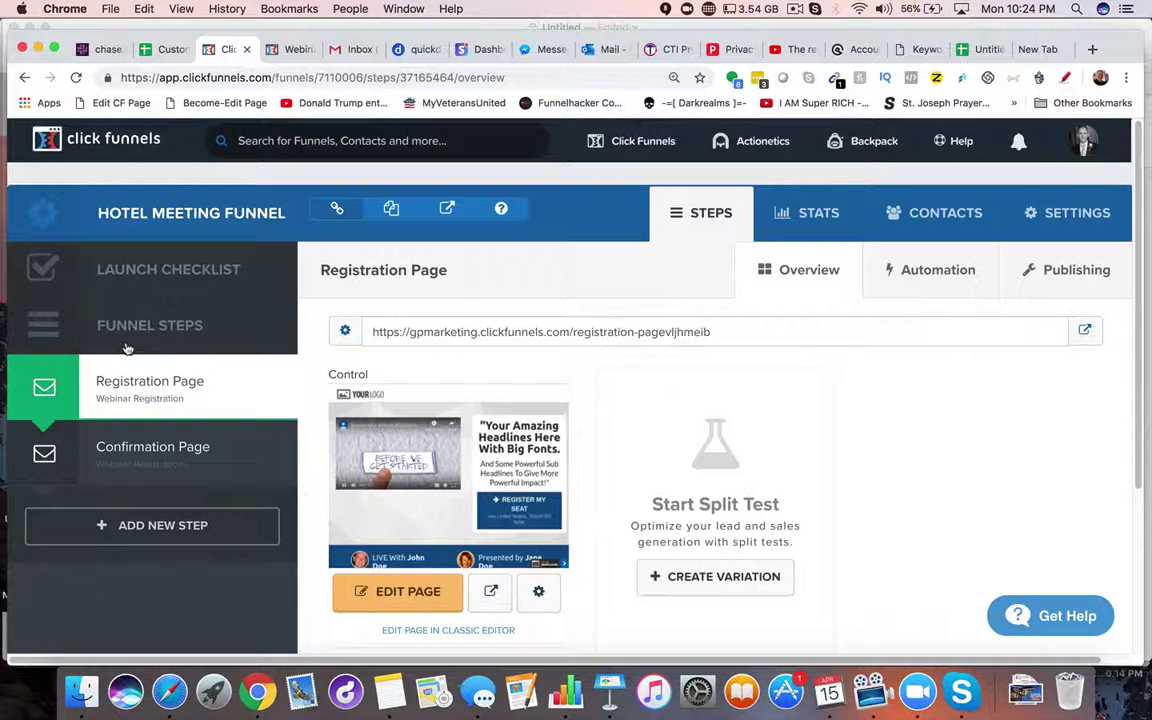
Switch to the FREE BOOK - Network Marketing Secrets window and jump to the 'Ship My FREE Copy Now!' form.
click(404, 8)
click(430, 264)
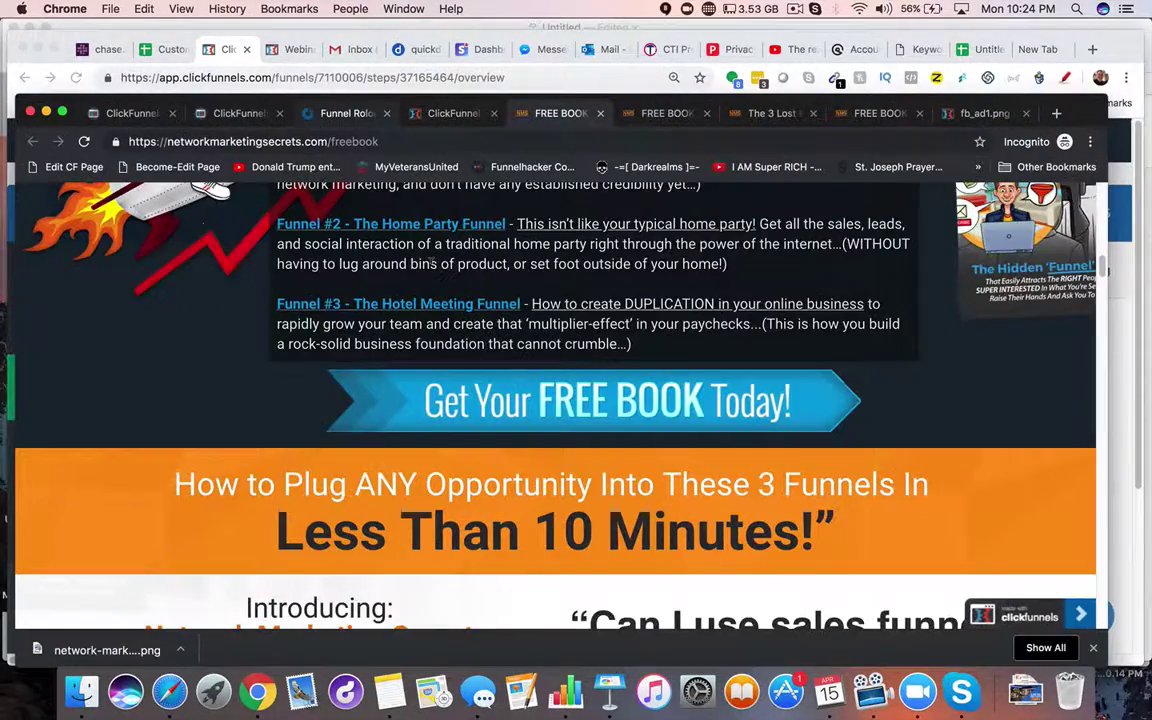
scroll(432, 262, down, 10)
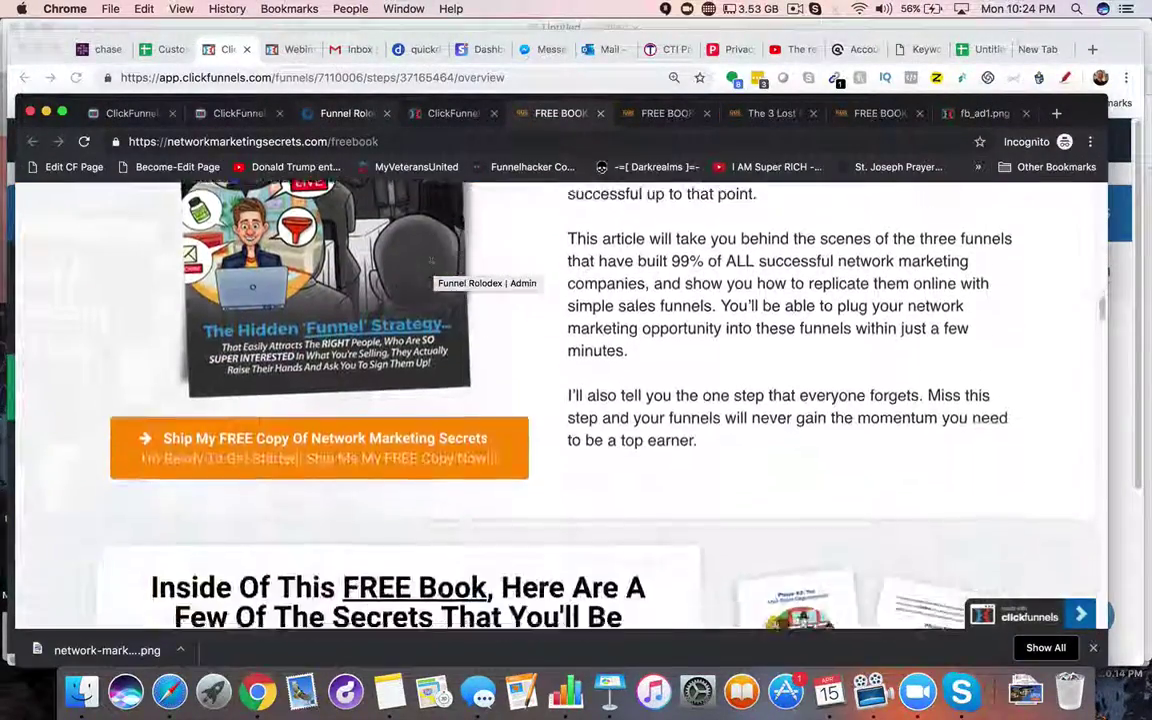
scroll(432, 262, down, 2)
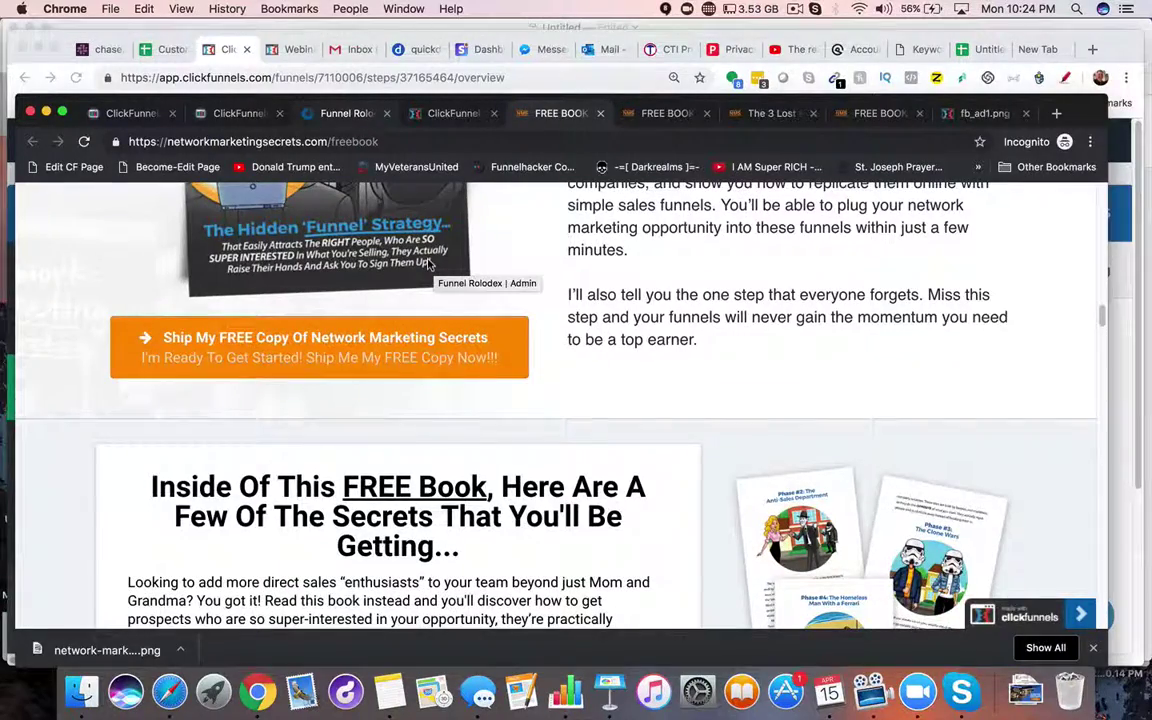
scroll(430, 264, down, 15)
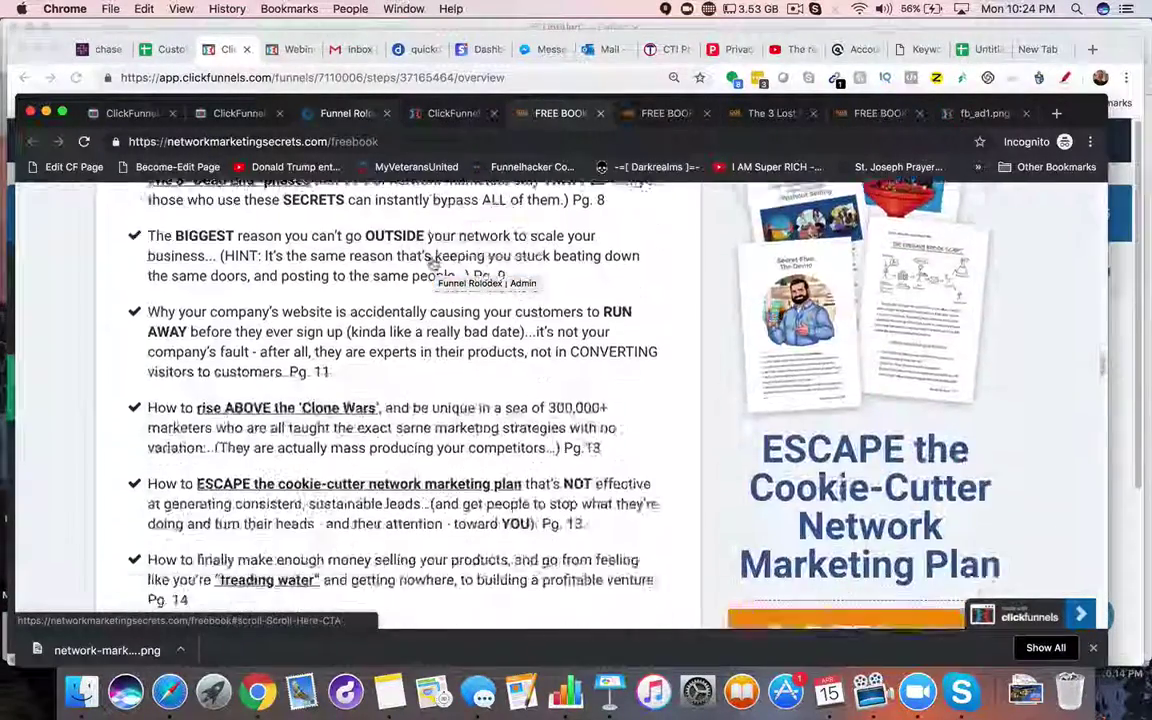
scroll(432, 262, down, 10)
scroll(432, 262, up, 3)
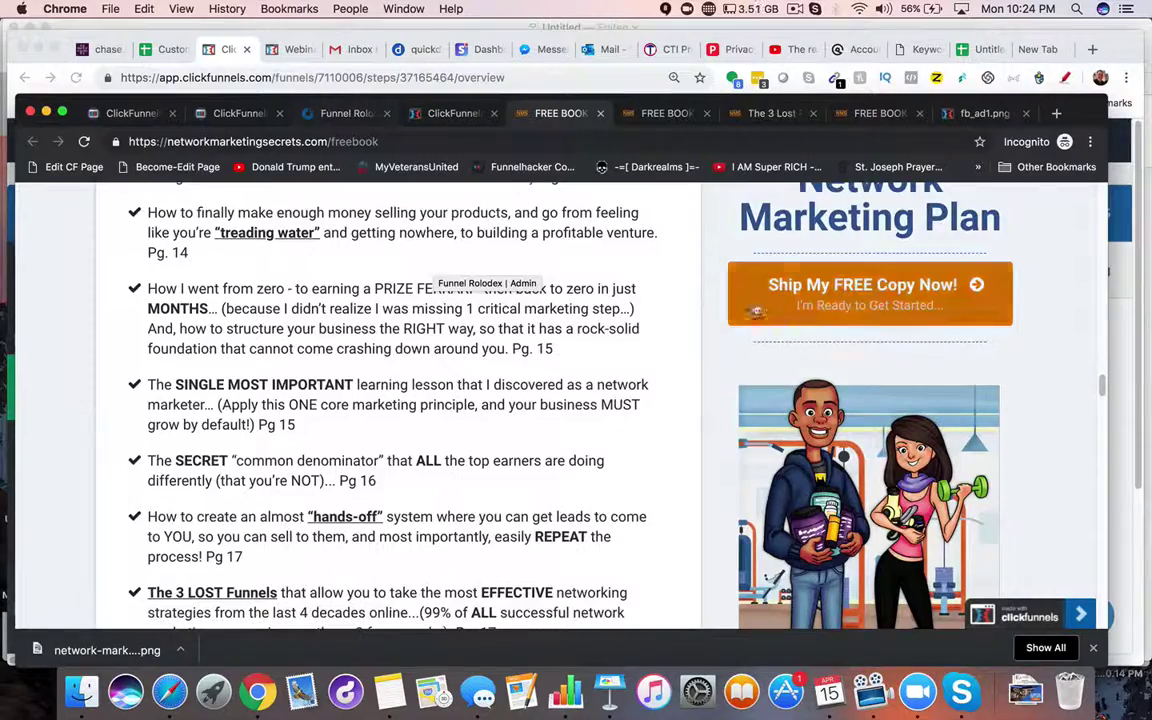
click(790, 305)
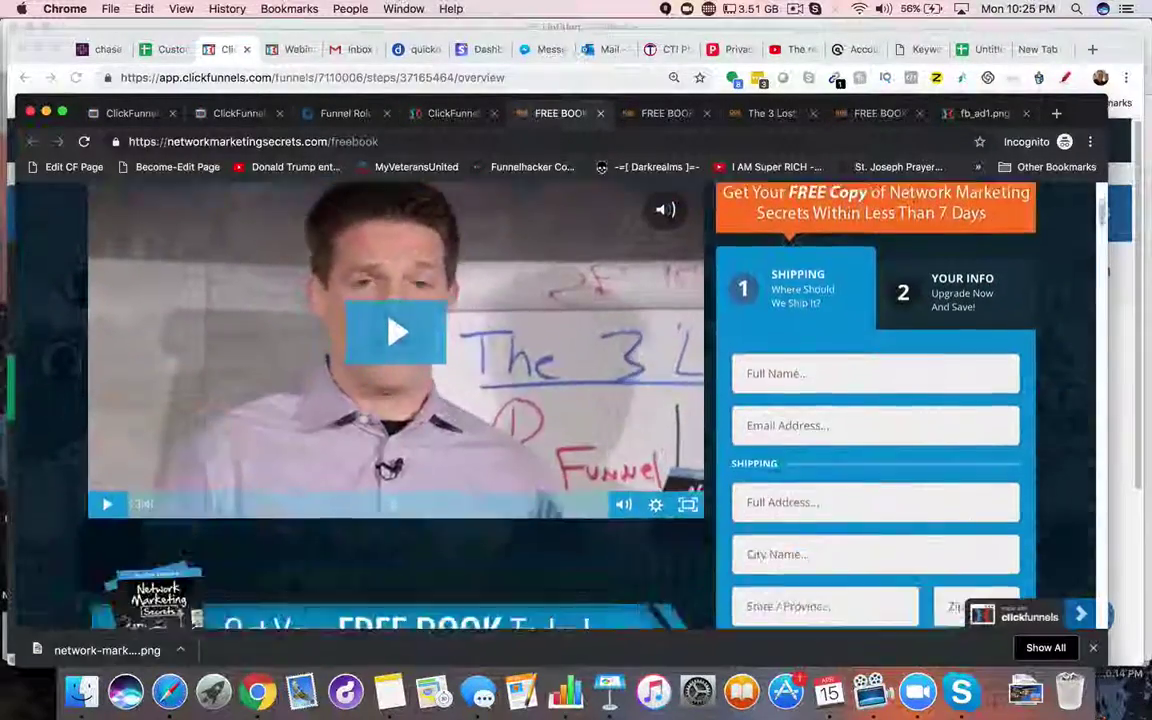
Scroll to the 'Inside this free book' section listing the 3-Way Call, Home Party and Hotel Meeting Funnels.
scroll(848, 308, down, 2)
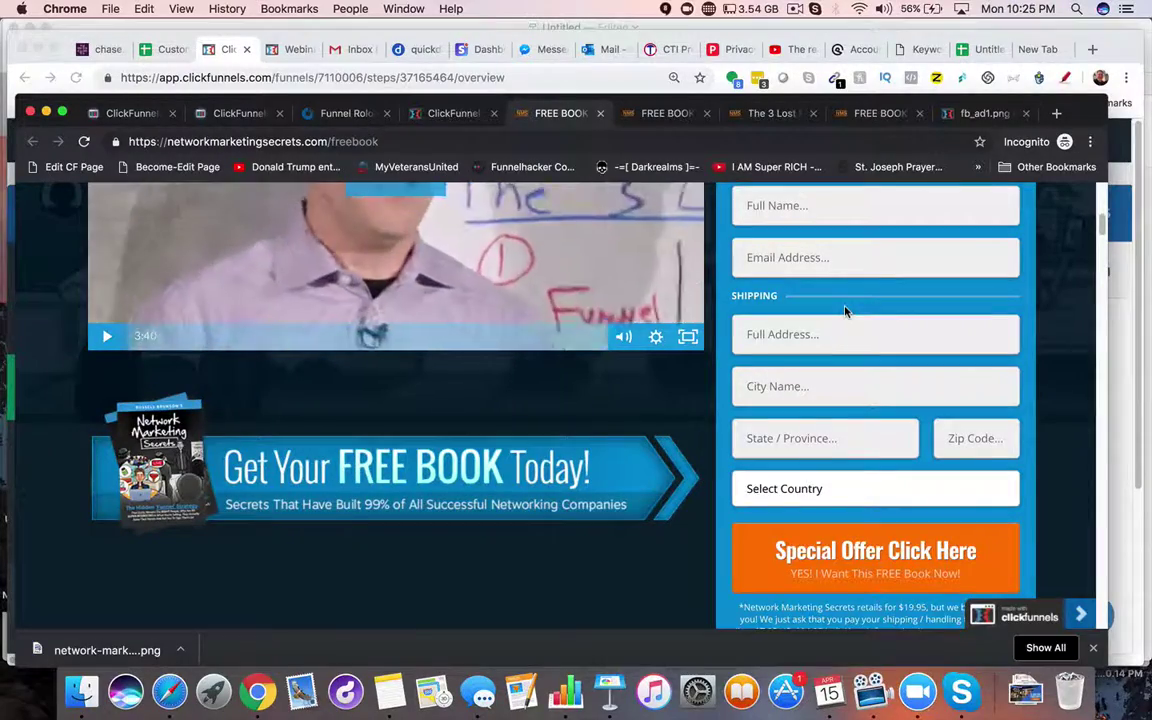
scroll(845, 310, down, 2)
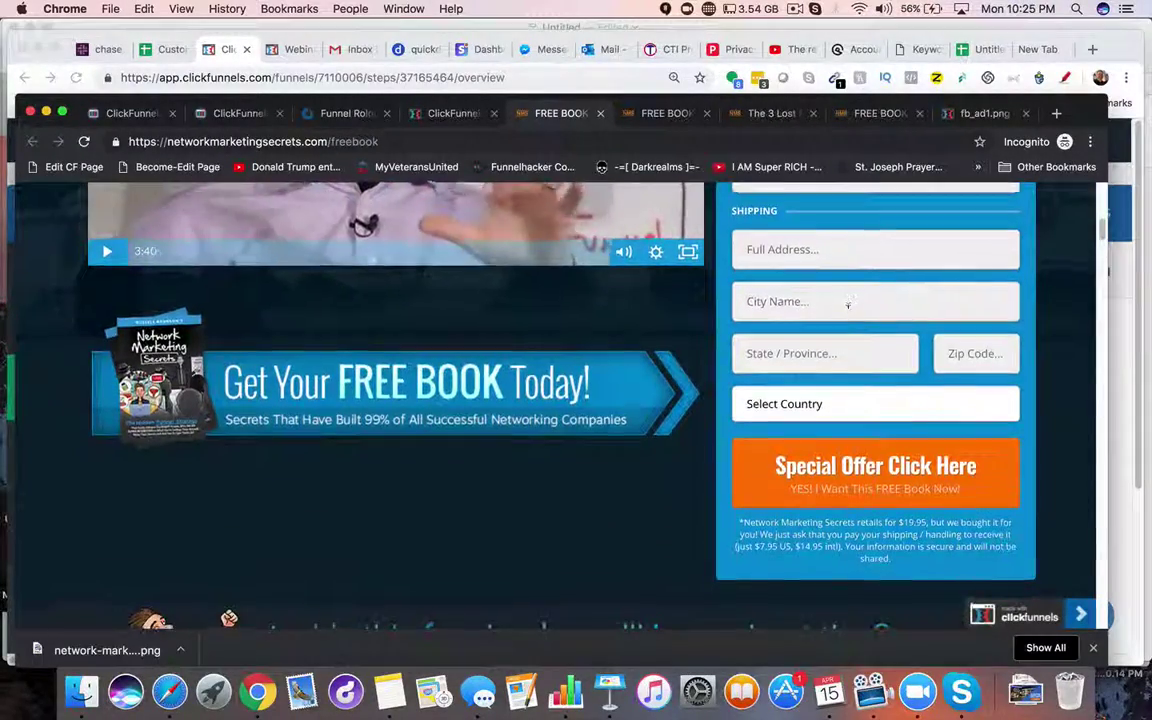
scroll(847, 305, down, 5)
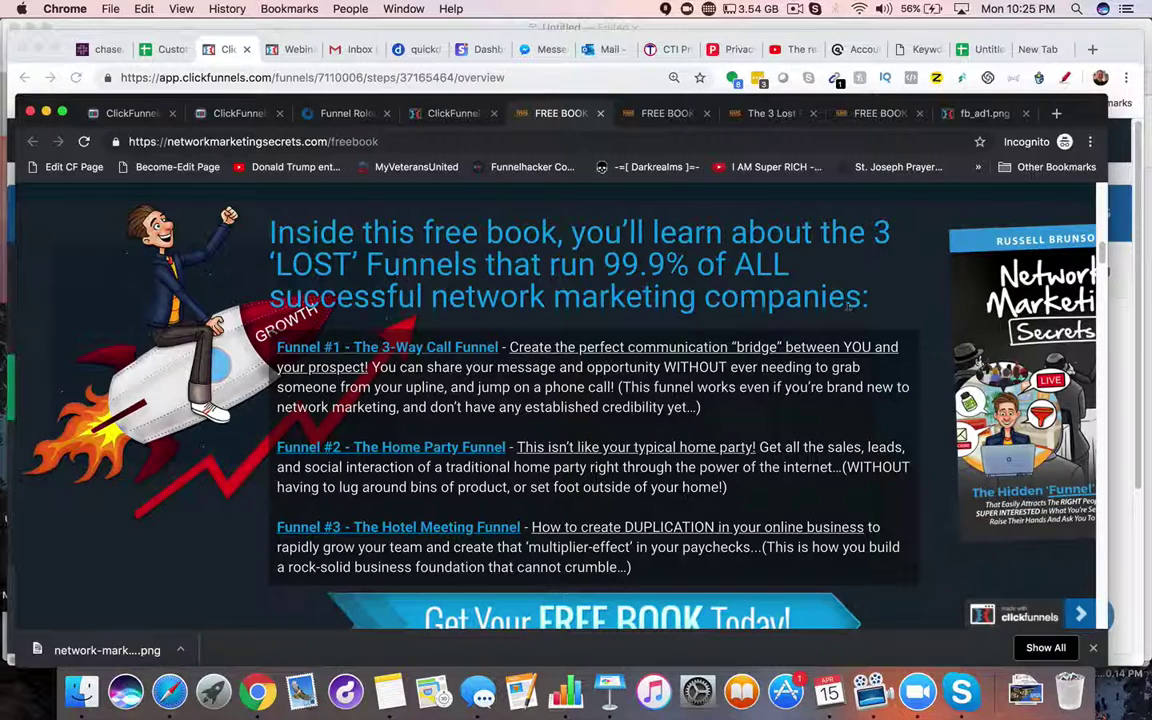